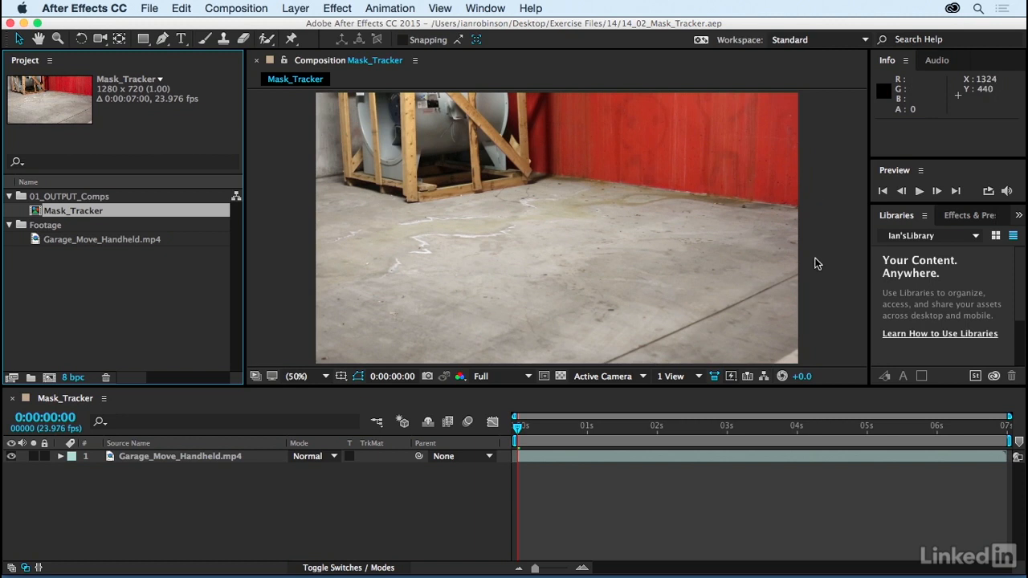
At 0:00:01:13, draw a closed ten-point Pen tool mask on Garage_Move_Handheld.mp4 around the right part of the red wall, above the floor line.
{"action": "left_click_drag", "start_coordinate": [515, 429], "coordinate": [625, 421]}
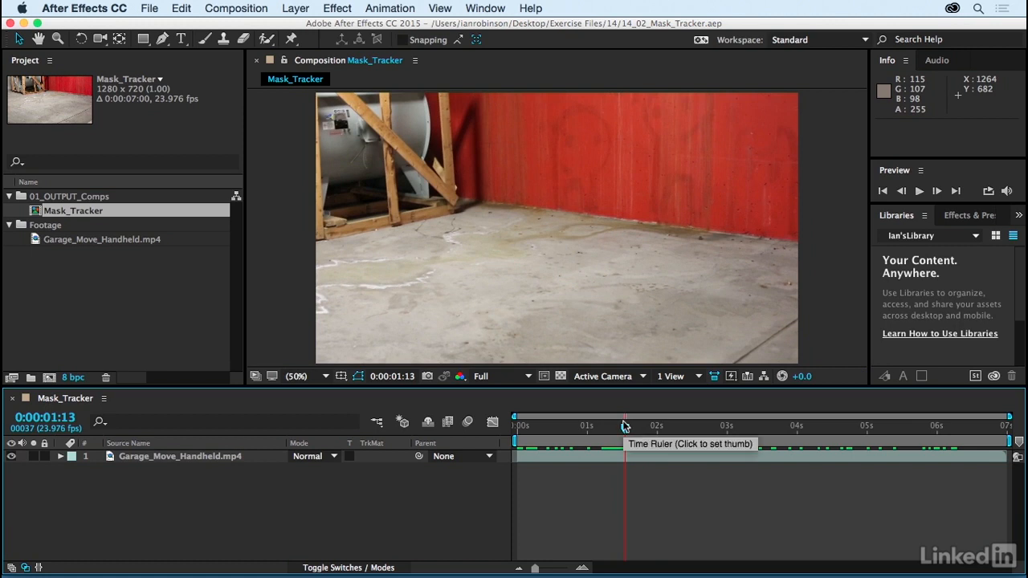
{"action": "left_click", "coordinate": [185, 455]}
{"action": "left_click", "coordinate": [161, 39]}
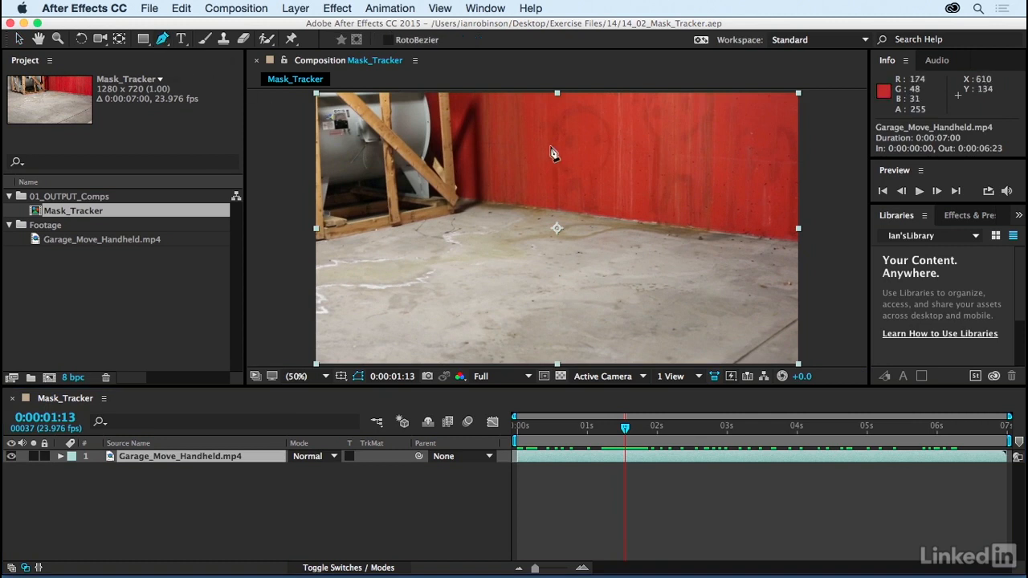
{"action": "left_click", "coordinate": [544, 95]}
{"action": "left_click", "coordinate": [542, 198]}
{"action": "left_click", "coordinate": [569, 201]}
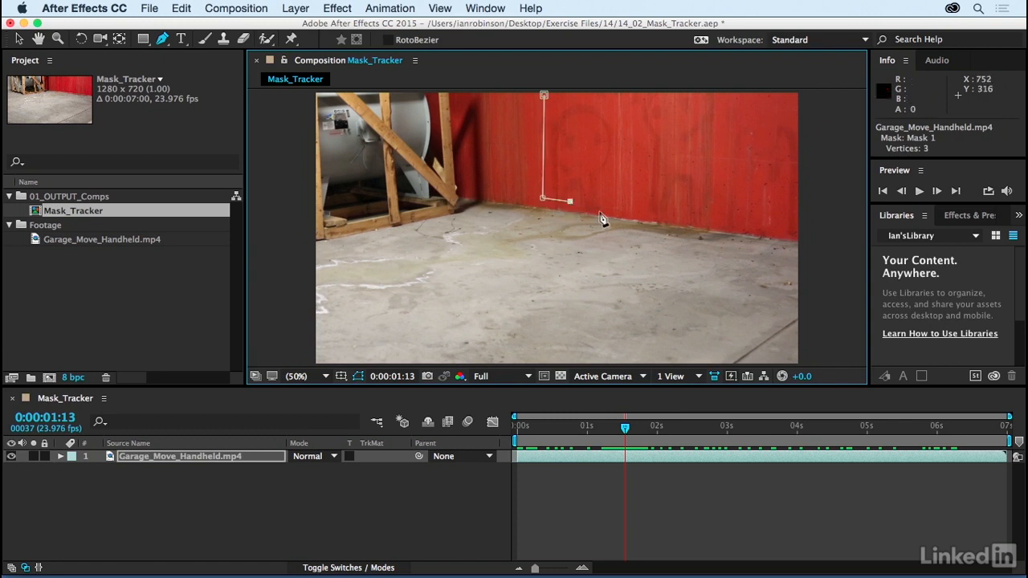
{"action": "left_click", "coordinate": [598, 209]}
{"action": "left_click", "coordinate": [638, 211]}
{"action": "left_click", "coordinate": [682, 220]}
{"action": "left_click", "coordinate": [718, 222]}
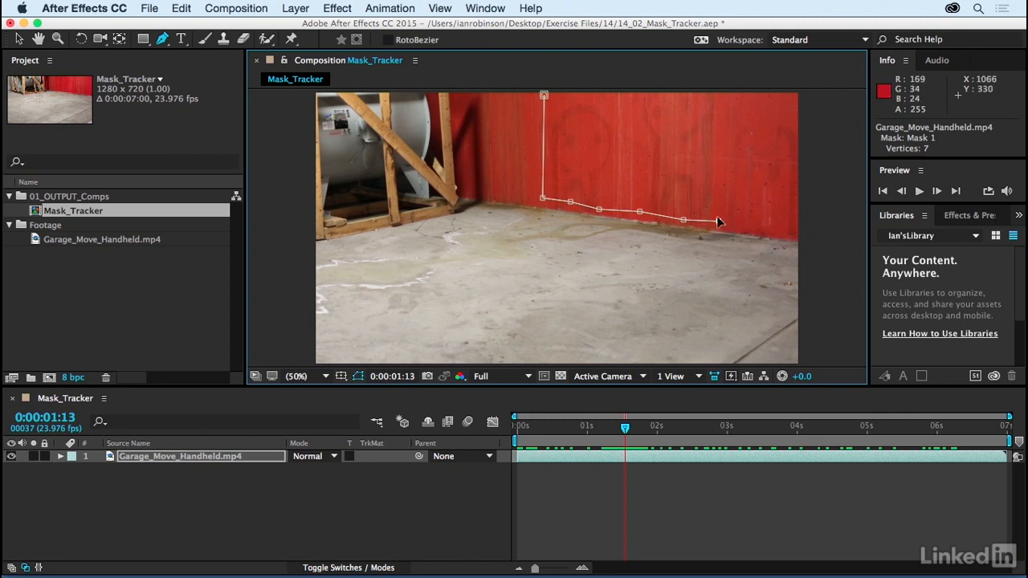
{"action": "left_click", "coordinate": [773, 228]}
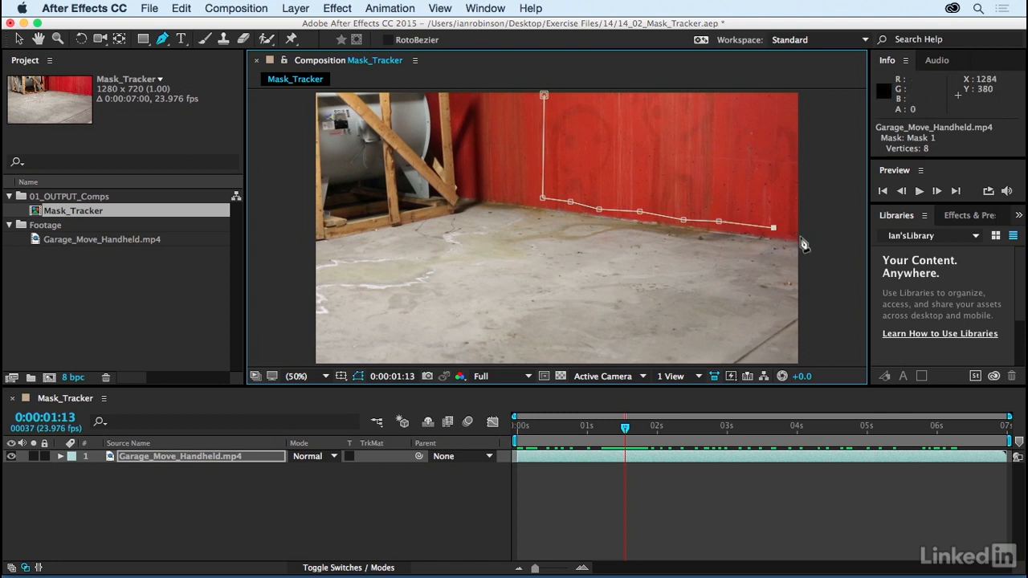
{"action": "left_click", "coordinate": [801, 92]}
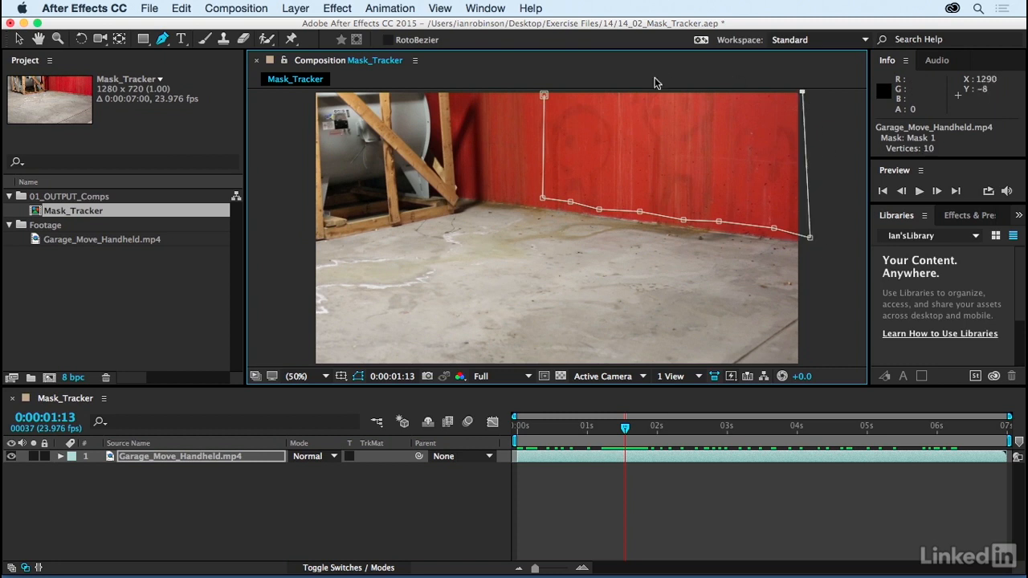
{"action": "left_click", "coordinate": [544, 95]}
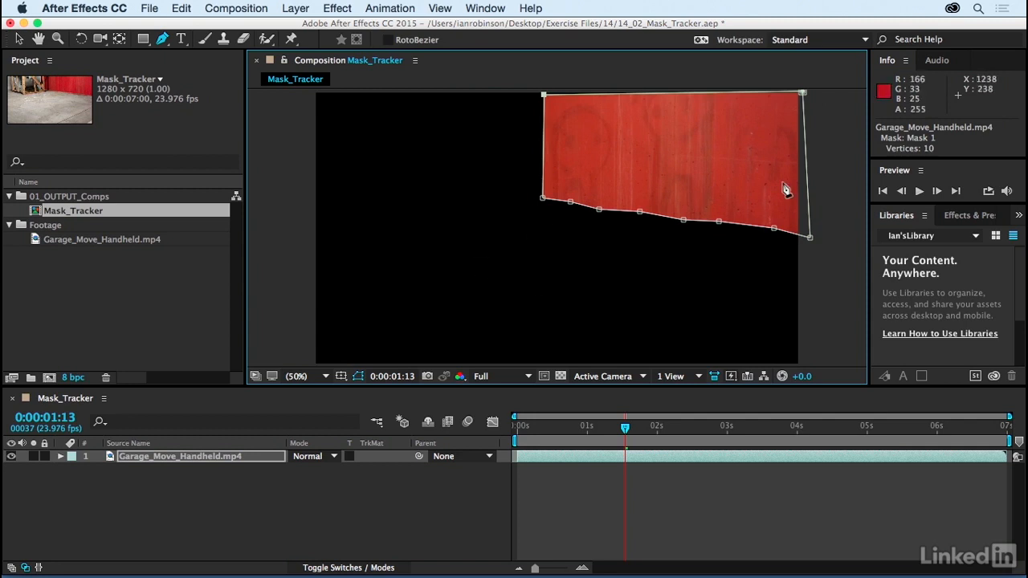
Reveal the Mask Path property of the footage layer, set Mask 1's mode to None and return to the Selection tool.
{"action": "key", "text": "m"}
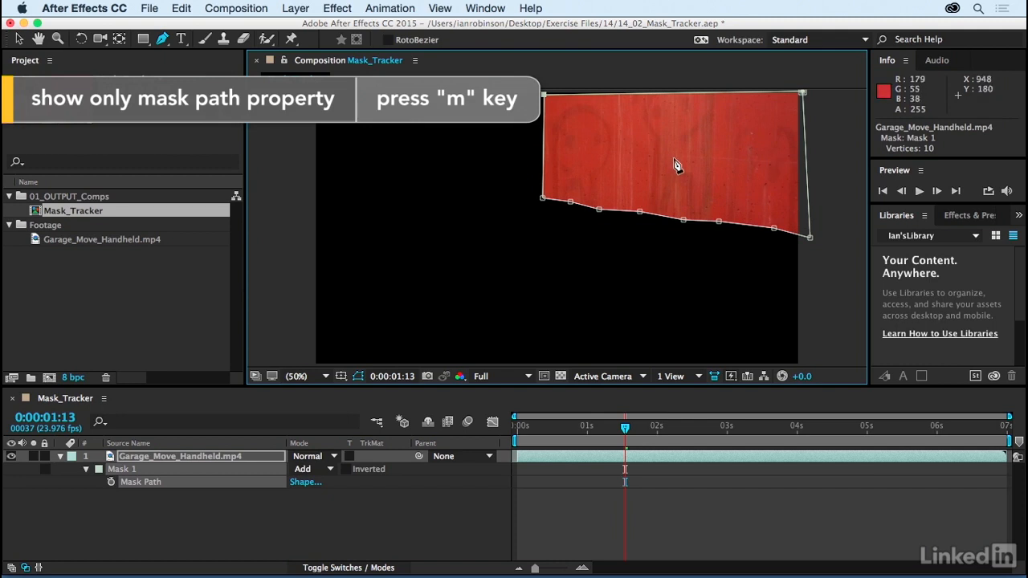
{"action": "left_click", "coordinate": [319, 474]}
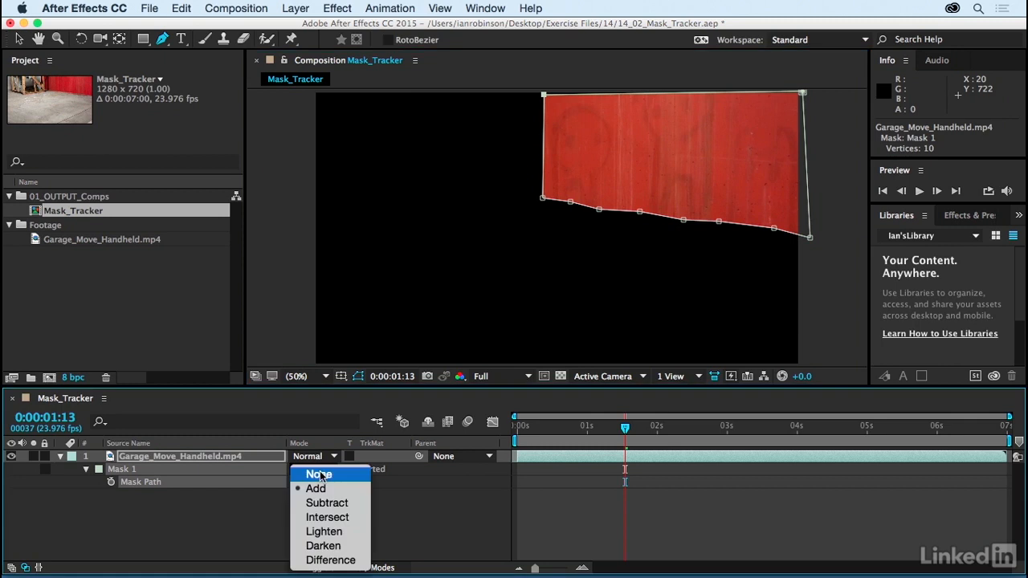
{"action": "left_click", "coordinate": [319, 475]}
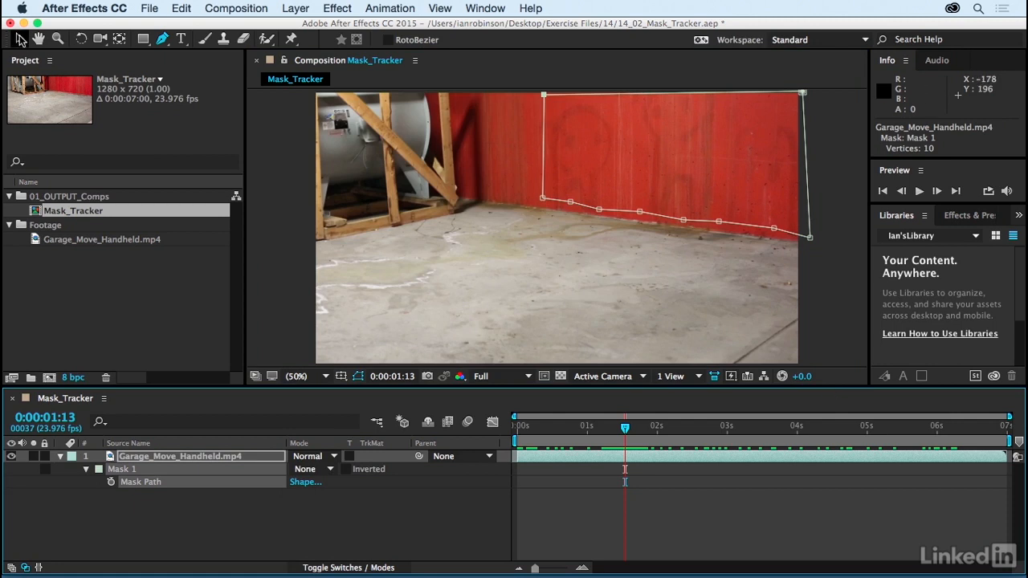
{"action": "left_click", "coordinate": [20, 40]}
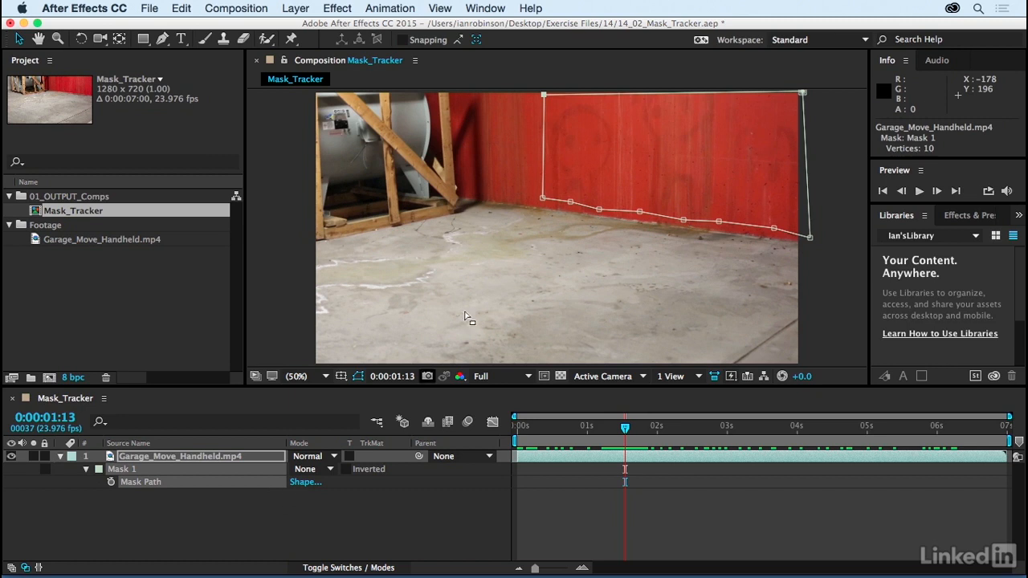
Show the Tracker and track Mask 1 forward from 0:00:01:13 using the Position, Scale & Rotation method.
{"action": "left_click", "coordinate": [484, 7]}
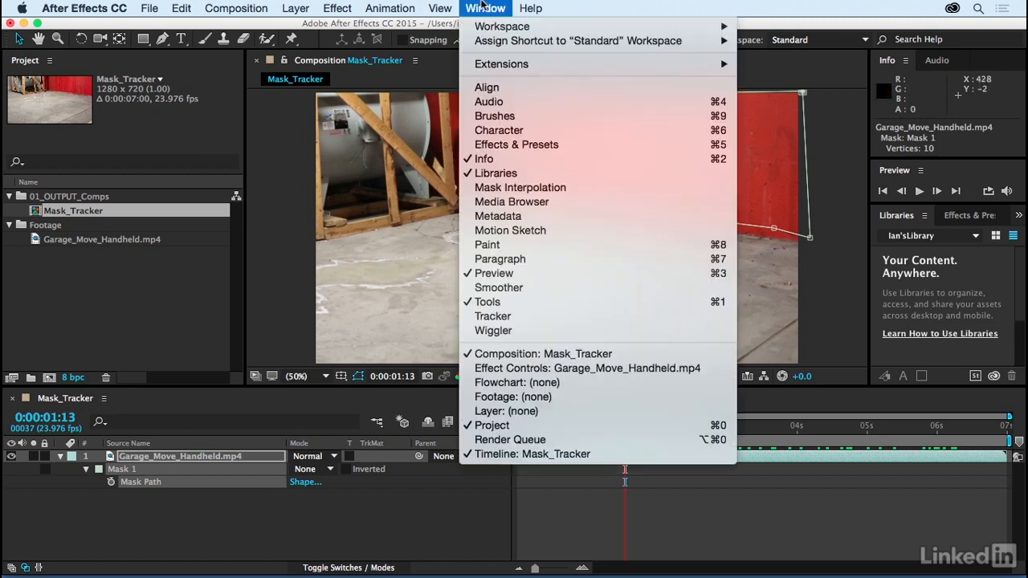
{"action": "left_click", "coordinate": [496, 318]}
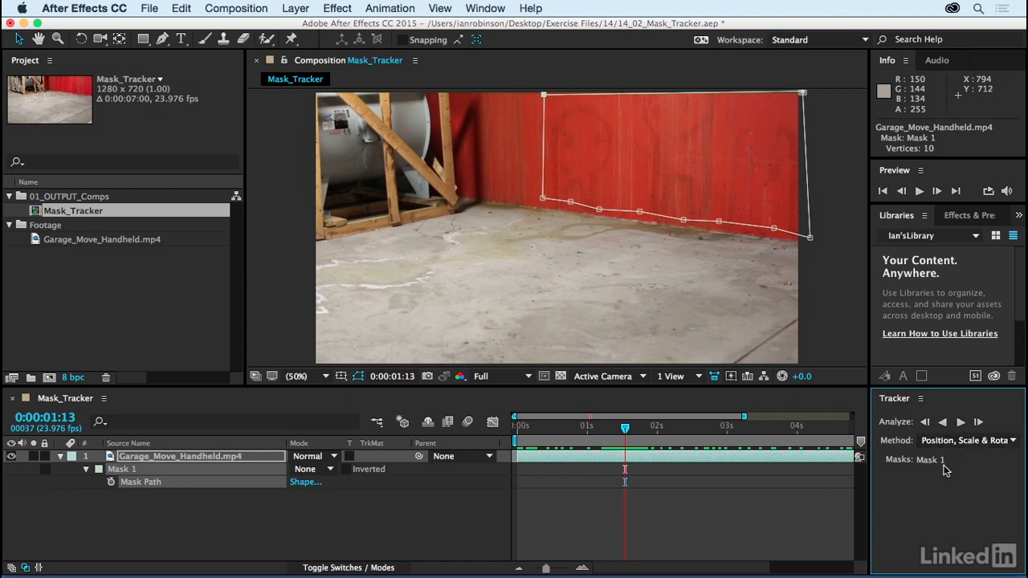
{"action": "left_click", "coordinate": [961, 424]}
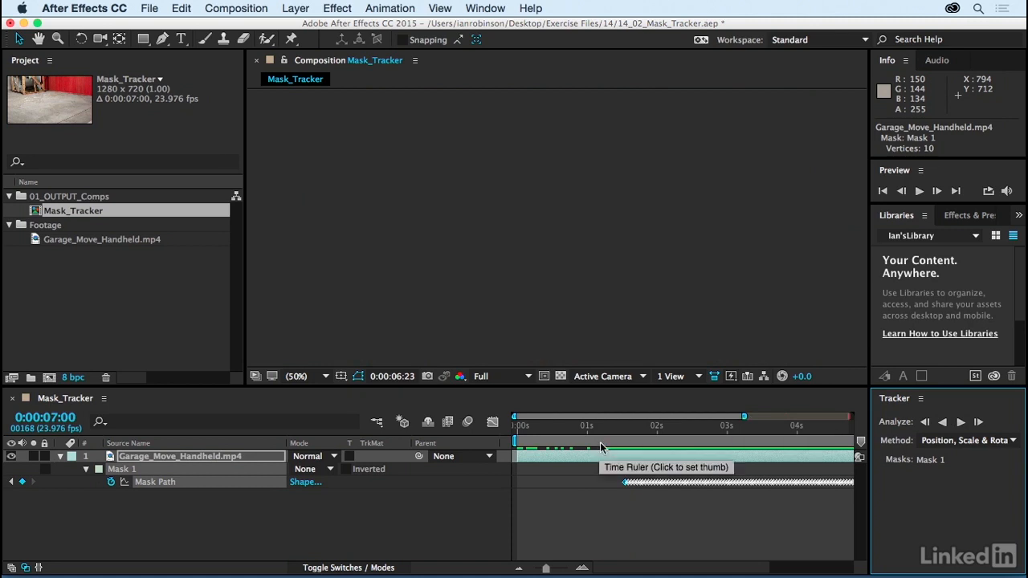
Return to the first mask path keyframe at 0:00:01:13 and track Mask 1 backward to the start of the composition.
{"action": "mouse_move", "coordinate": [611, 433]}
{"action": "left_mouse_down"}
{"action": "mouse_move", "coordinate": [627, 432]}
{"action": "mouse_move", "coordinate": [616, 434]}
{"action": "left_mouse_up"}
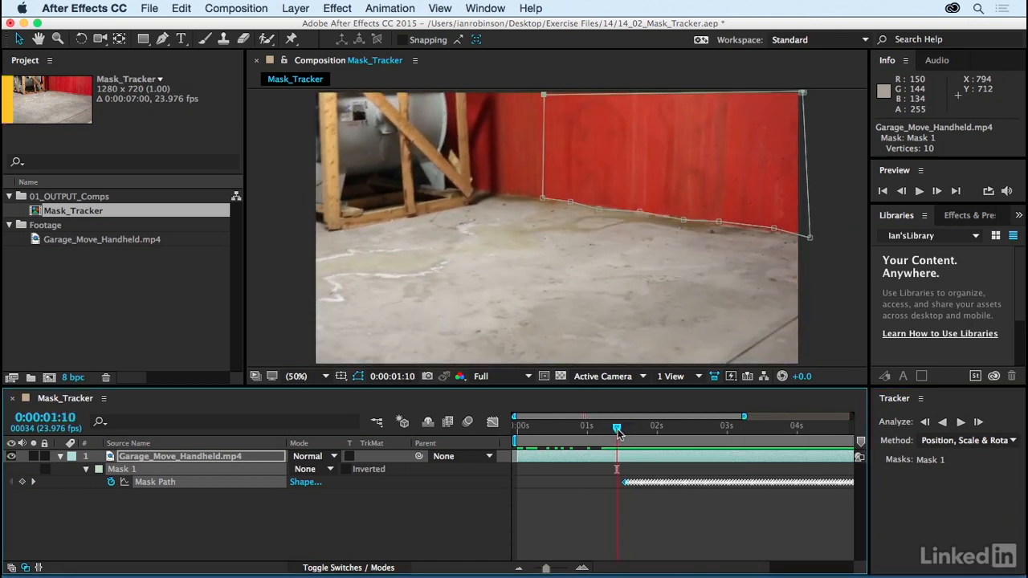
{"action": "key", "text": "k"}
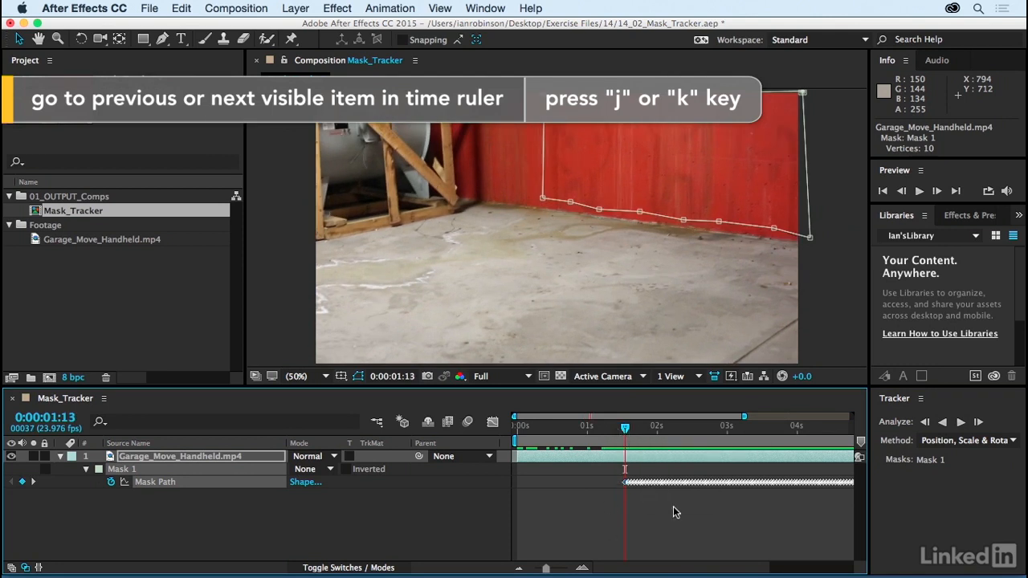
{"action": "left_click", "coordinate": [943, 422]}
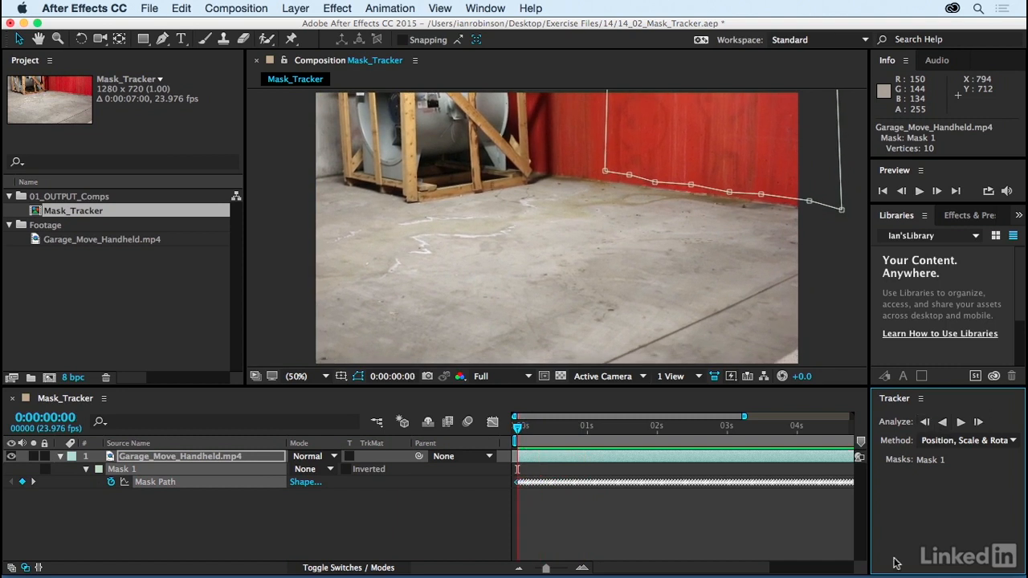
{"action": "left_click_drag", "start_coordinate": [521, 428], "coordinate": [506, 447]}
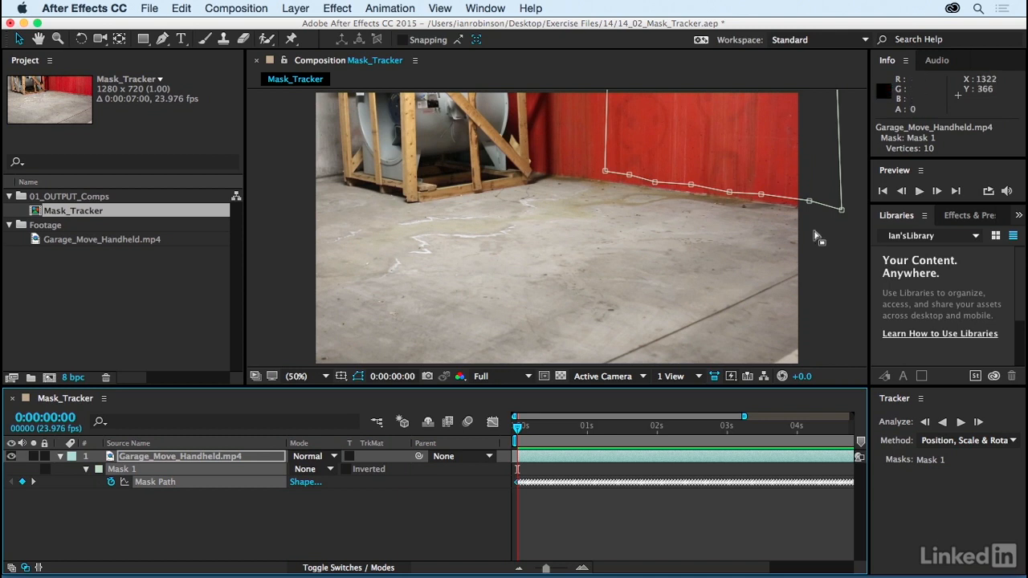
Apply the Fast Blur effect to the Garage_Move_Handheld.mp4 layer.
{"action": "left_click", "coordinate": [209, 456]}
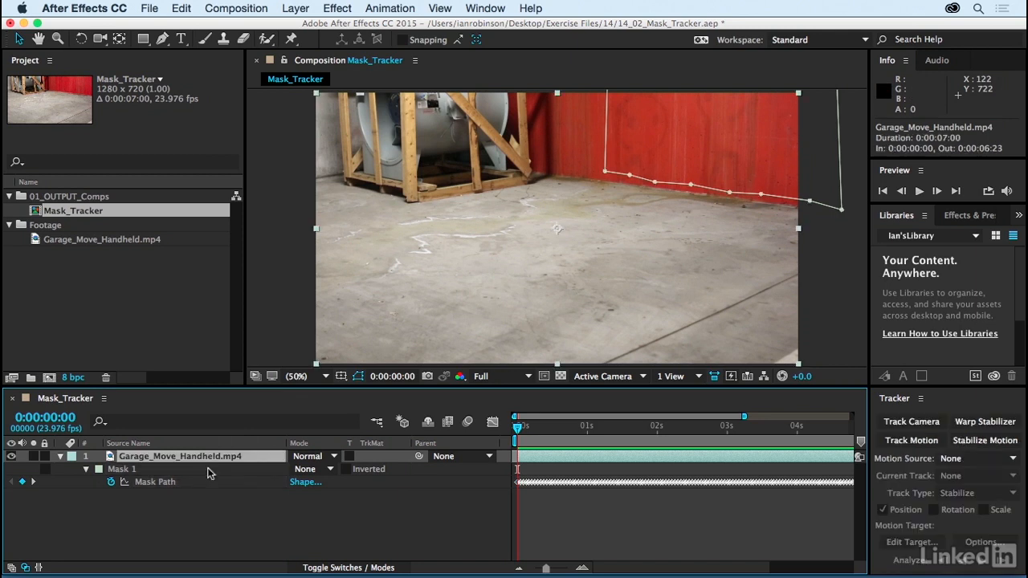
{"action": "left_click", "coordinate": [339, 8]}
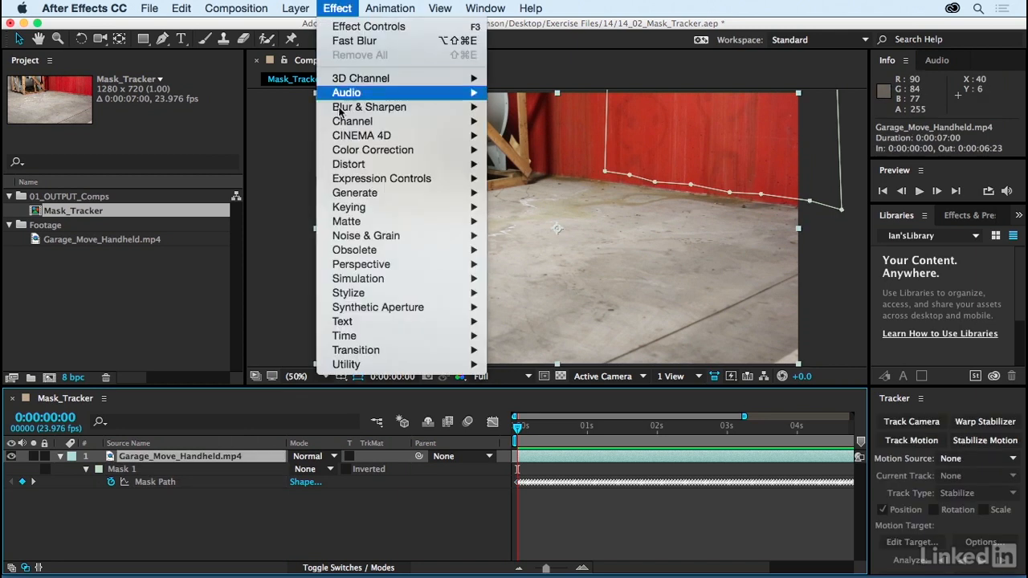
{"action": "mouse_move", "coordinate": [343, 111]}
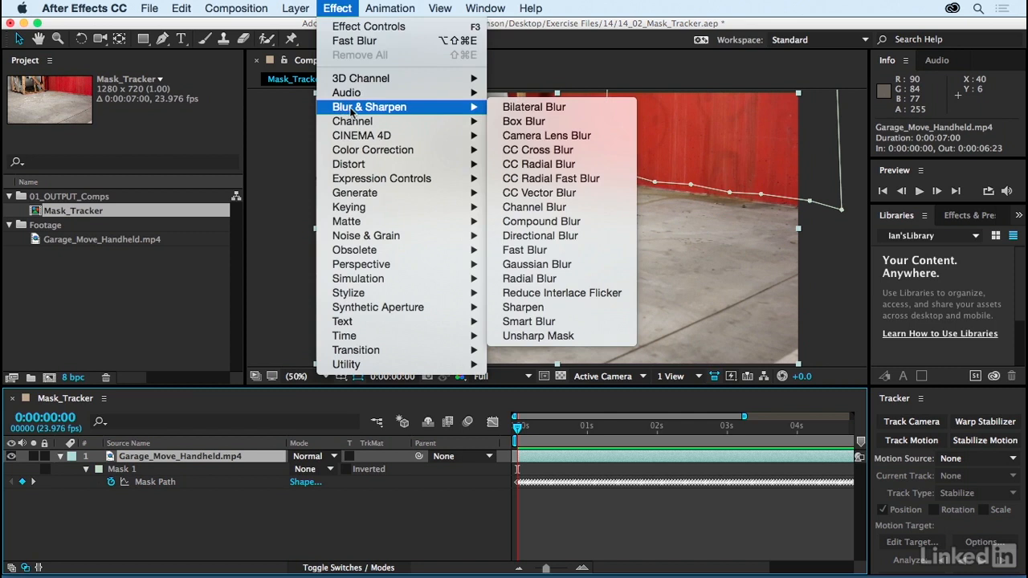
{"action": "left_click", "coordinate": [530, 250]}
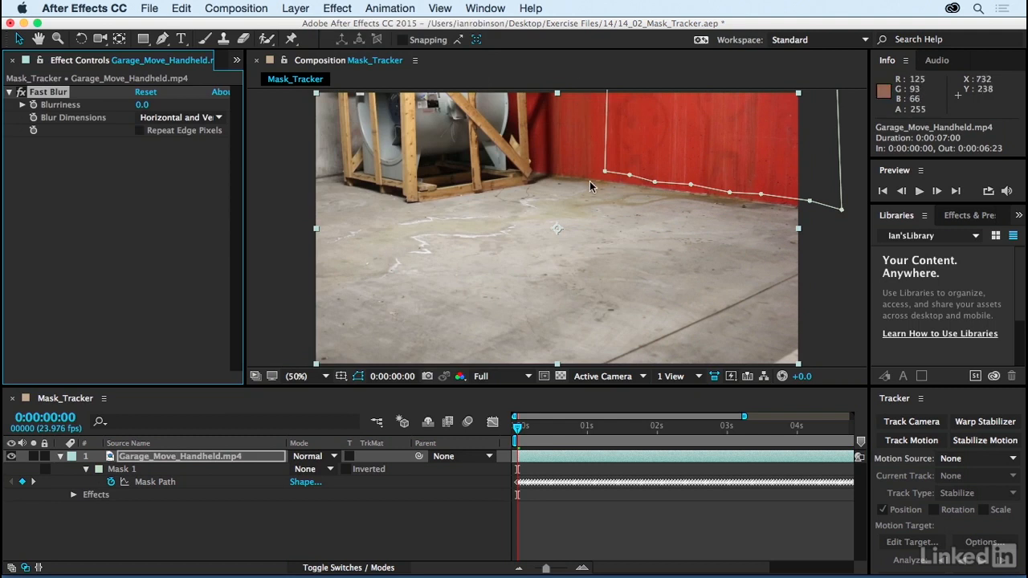
Set the Fast Blur dimensions to Vertical and its blurriness to 53.0.
{"action": "left_click", "coordinate": [180, 119]}
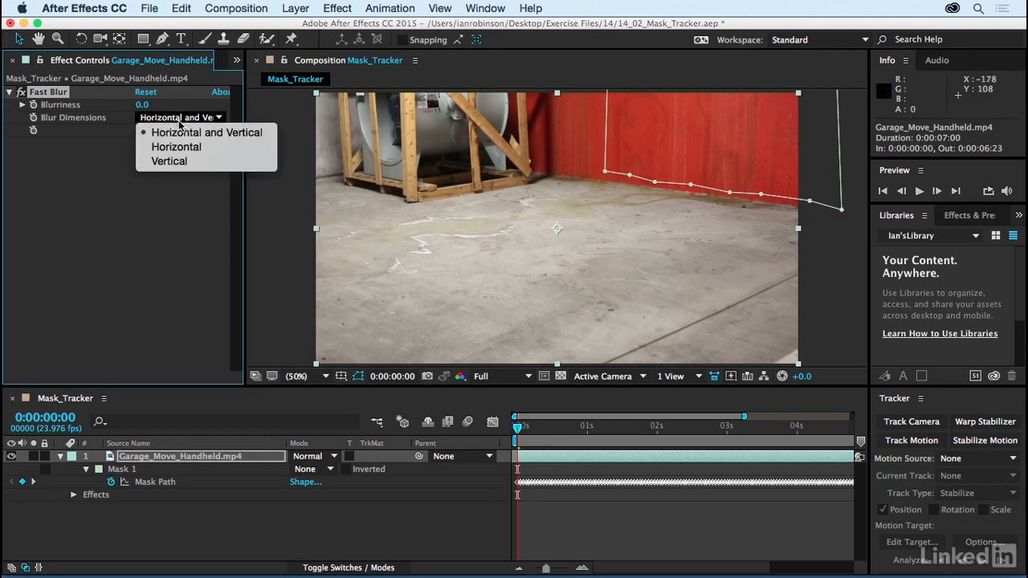
{"action": "left_click", "coordinate": [172, 162]}
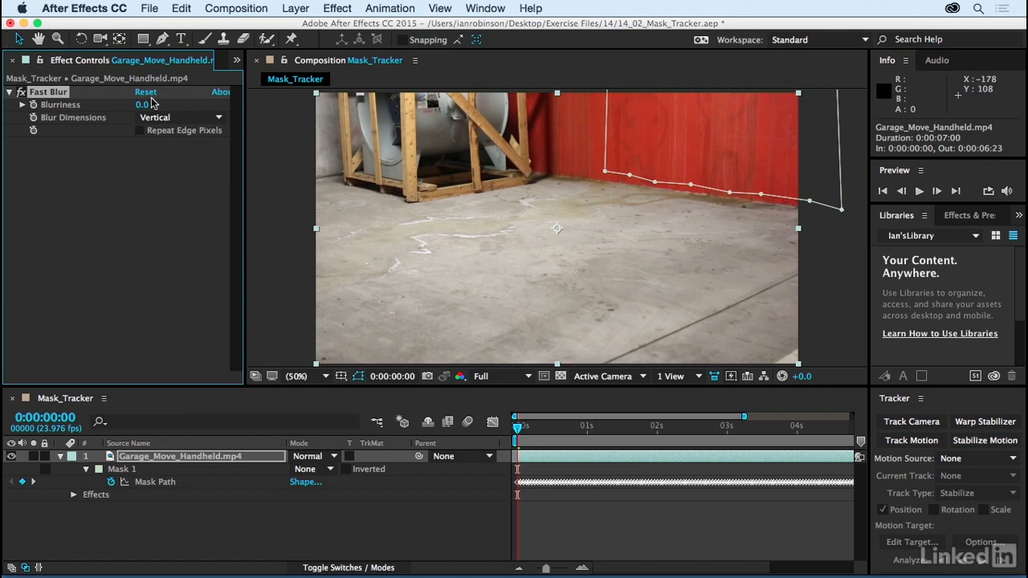
{"action": "left_click_drag", "start_coordinate": [140, 107], "coordinate": [173, 98]}
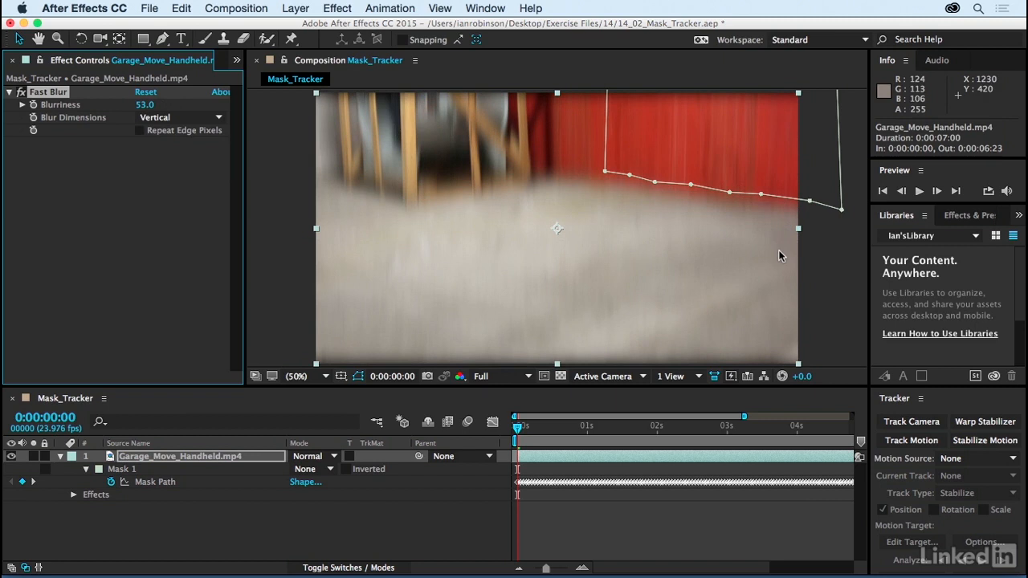
Set Mask 1's mode to Add and place a second copy of Garage_Move_Handheld.mp4 beneath the masked layer.
{"action": "left_click", "coordinate": [321, 472]}
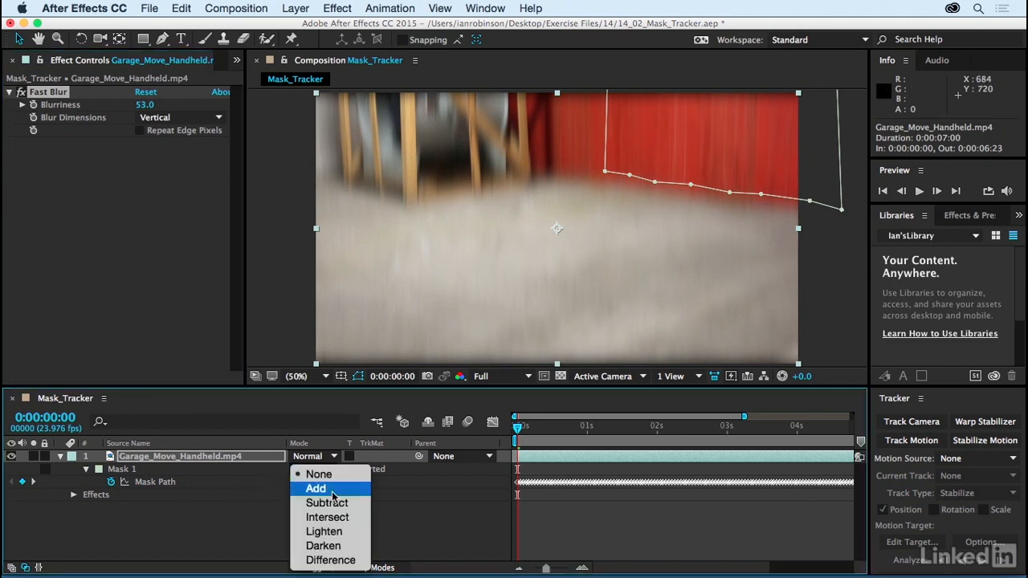
{"action": "left_click", "coordinate": [332, 490]}
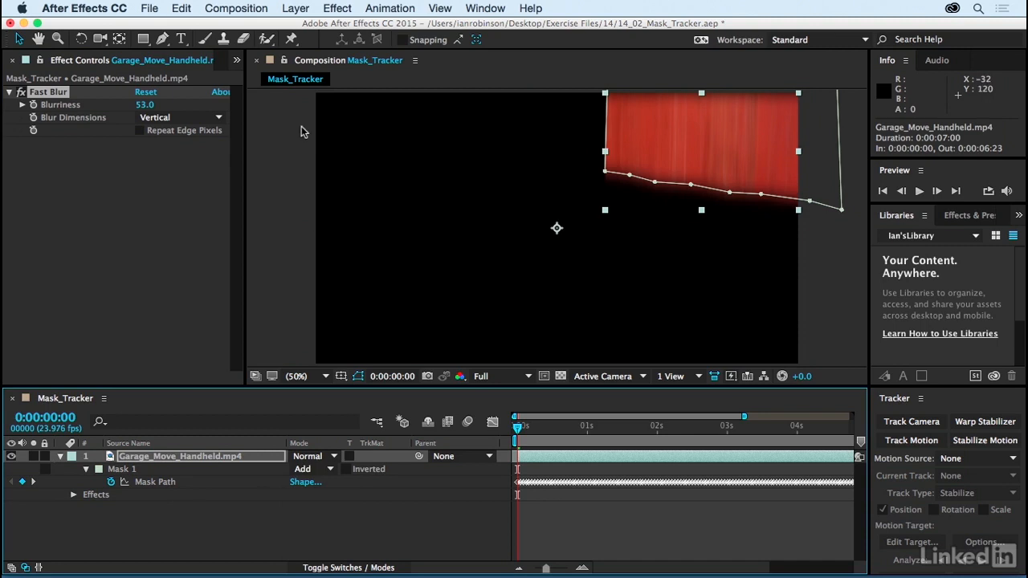
{"action": "left_click", "coordinate": [237, 60]}
{"action": "left_click", "coordinate": [253, 85]}
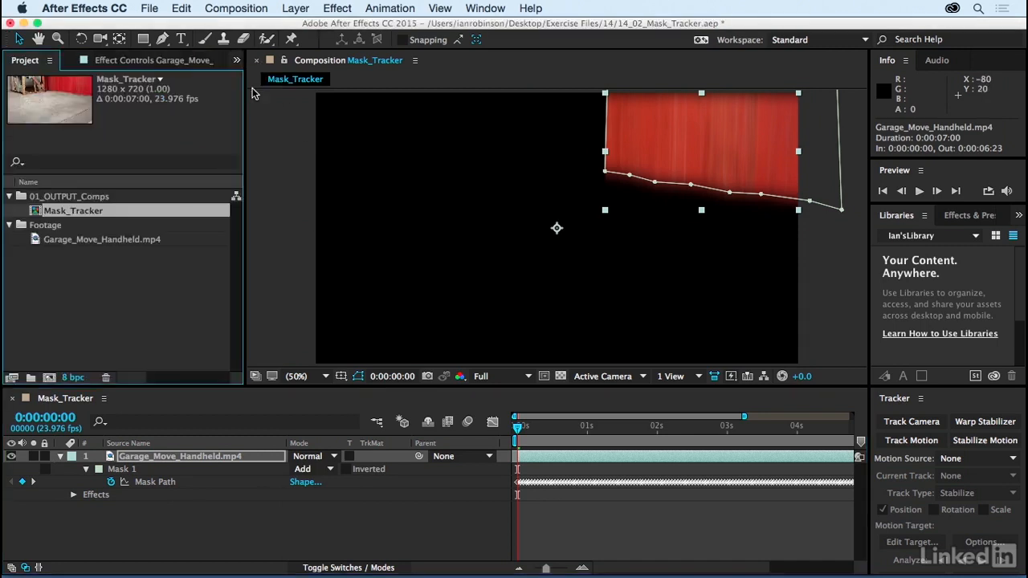
{"action": "left_click_drag", "start_coordinate": [40, 241], "coordinate": [139, 508]}
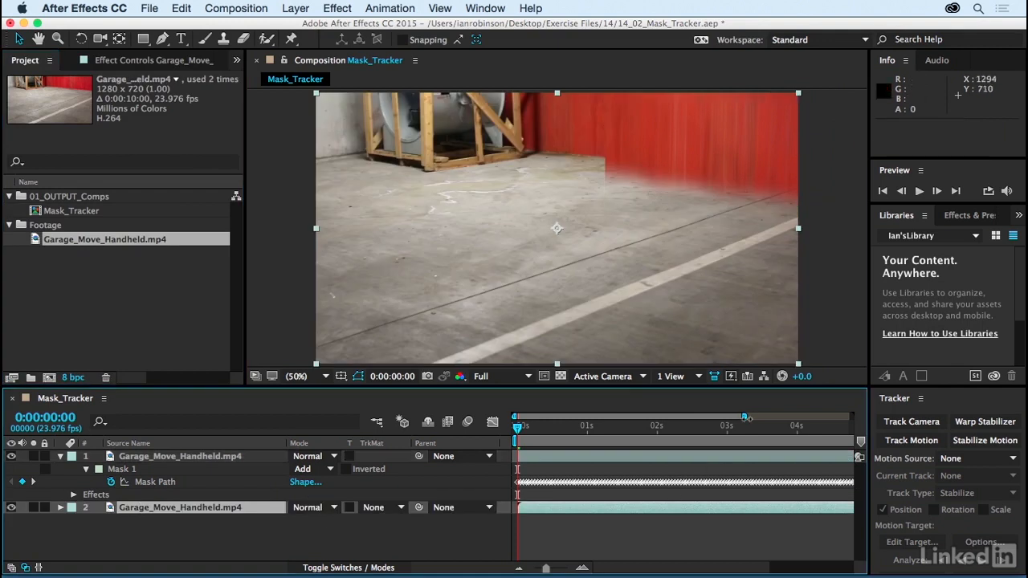
Slide the lower footage copy 3 seconds earlier so its out point is 0:00:06:23, and check its alignment at the masked layer's out point.
{"action": "left_click_drag", "start_coordinate": [745, 416], "coordinate": [851, 416]}
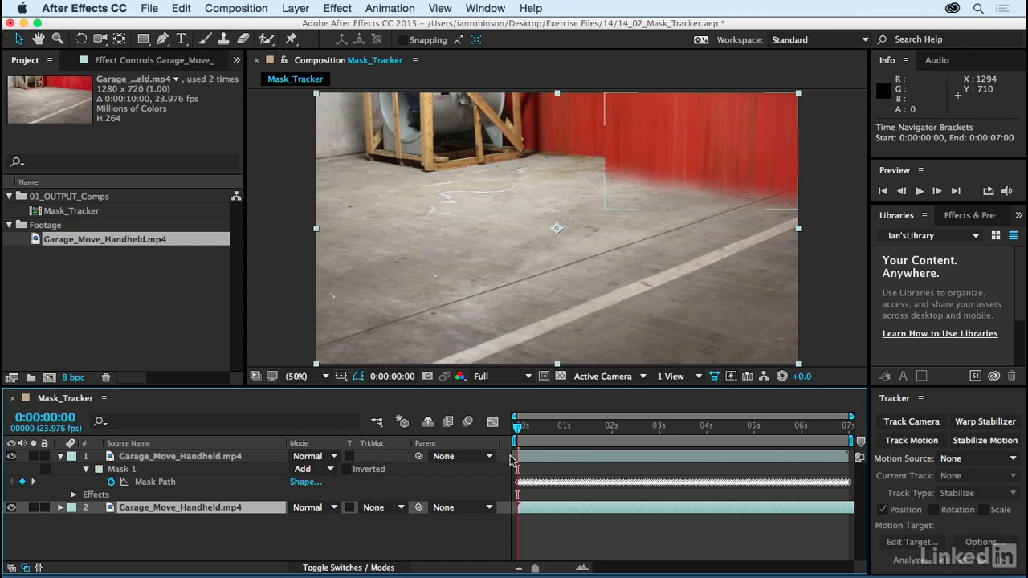
{"action": "left_click", "coordinate": [530, 508]}
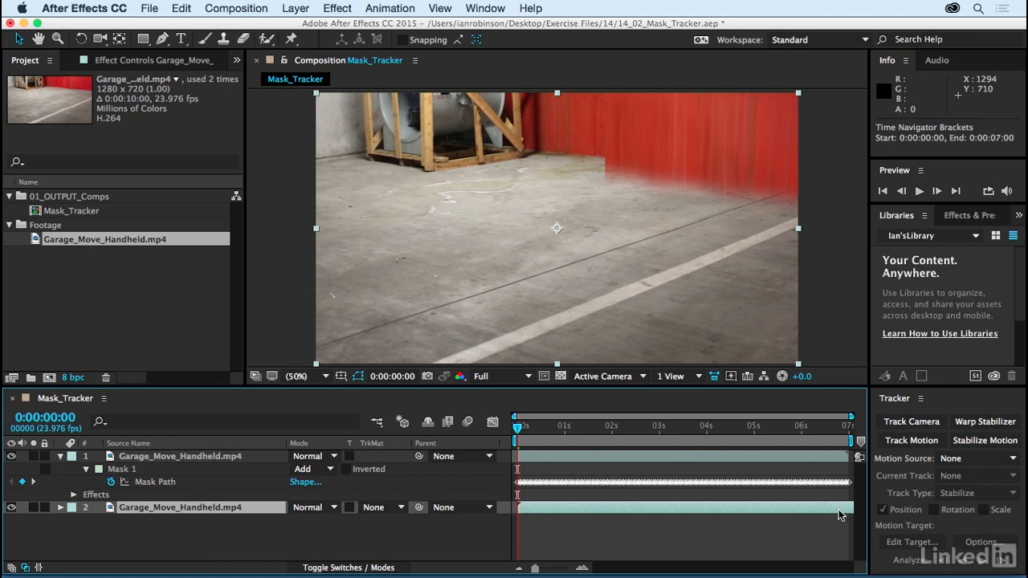
{"action": "left_click_drag", "start_coordinate": [843, 514], "coordinate": [699, 507]}
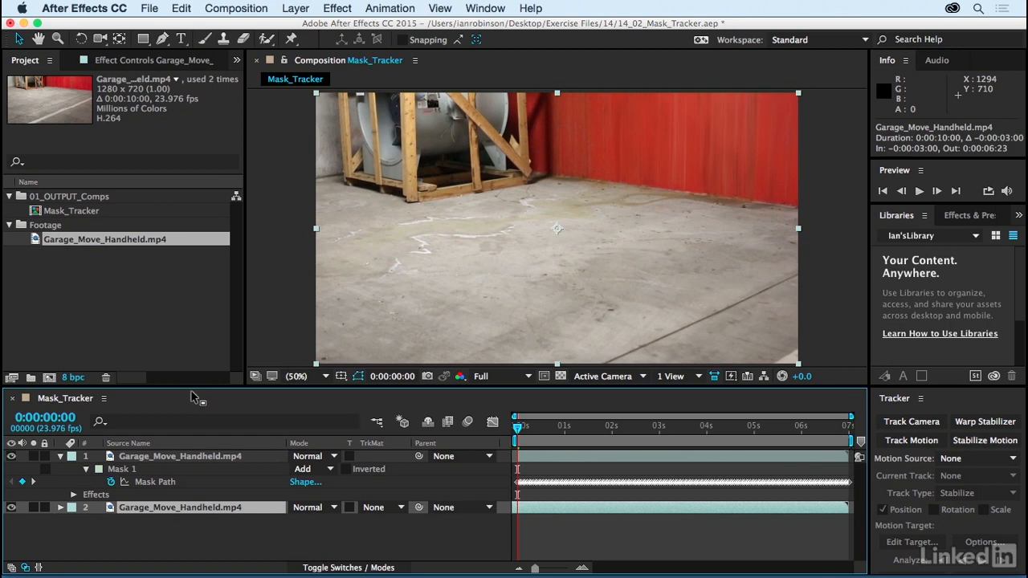
{"action": "left_click", "coordinate": [149, 459]}
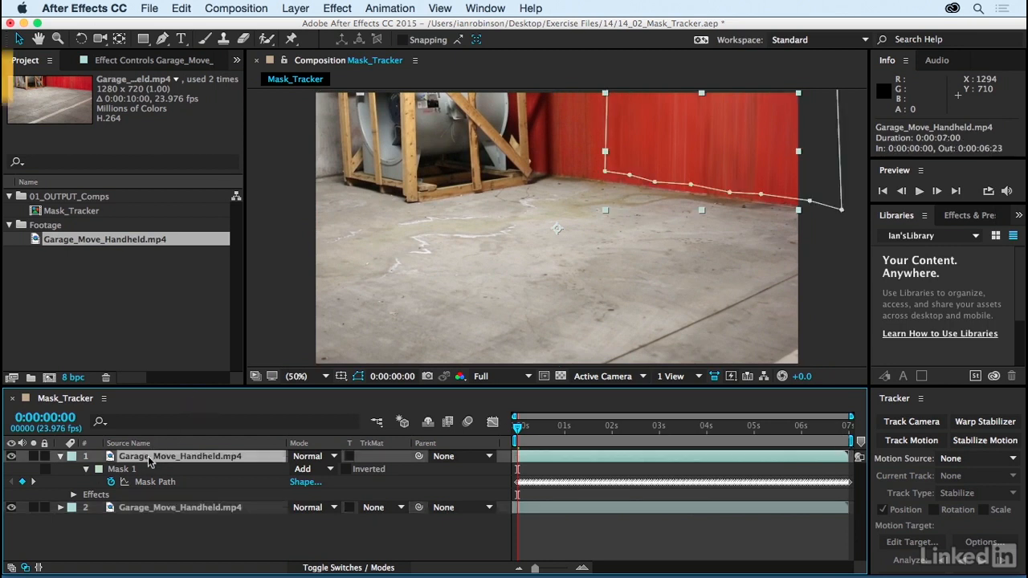
{"action": "key", "text": "o"}
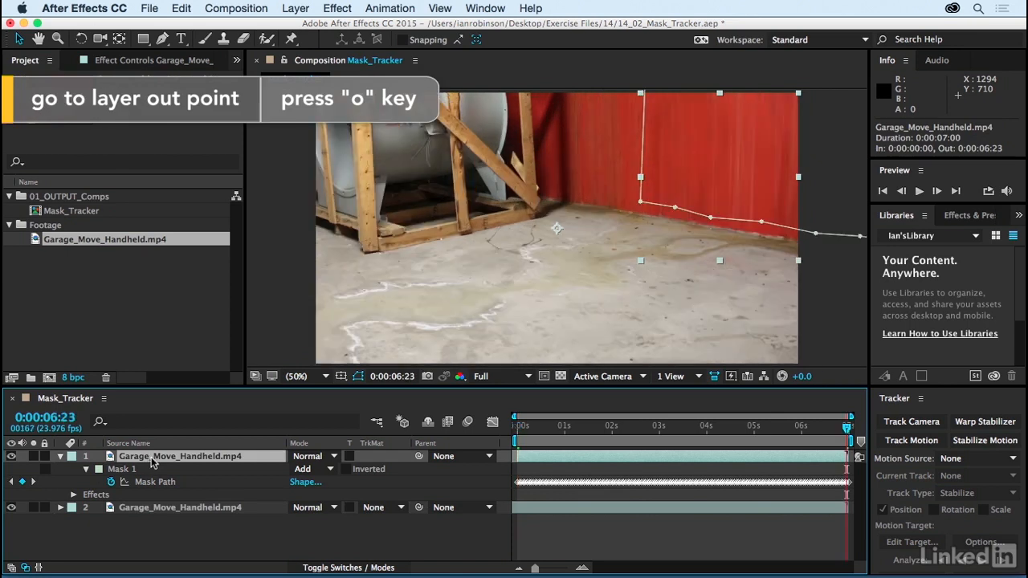
{"action": "left_click", "coordinate": [160, 509]}
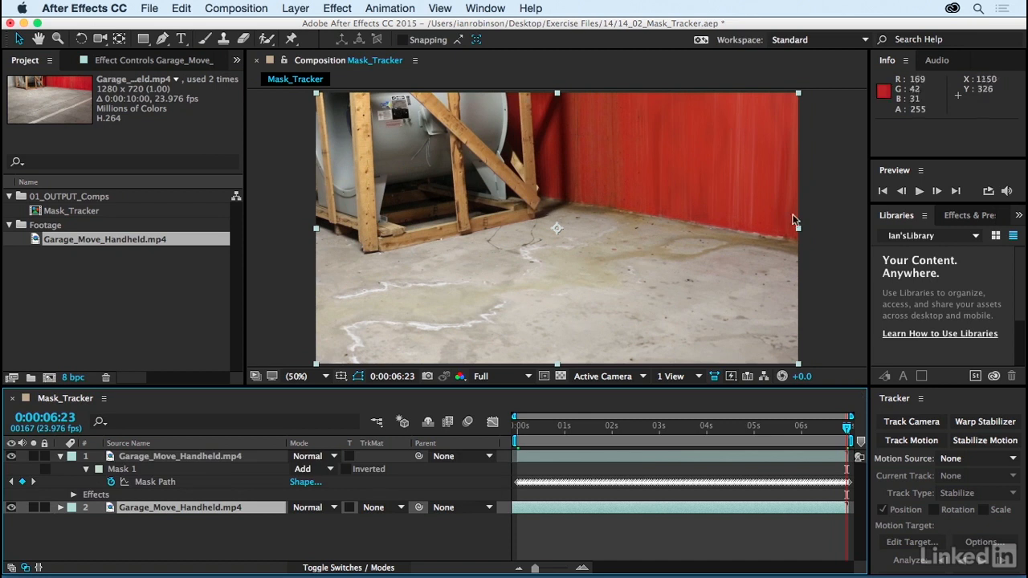
Add a second Fast Blur effect to the masked Garage_Move_Handheld.mp4 layer and set its blurriness to 5.0.
{"action": "left_click_drag", "start_coordinate": [804, 431], "coordinate": [655, 432]}
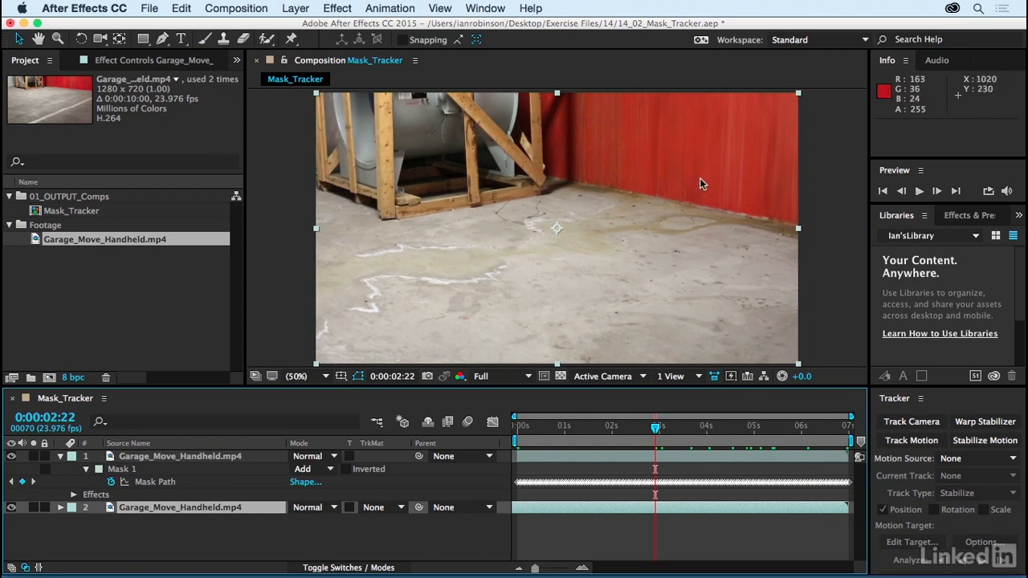
{"action": "left_click", "coordinate": [124, 456]}
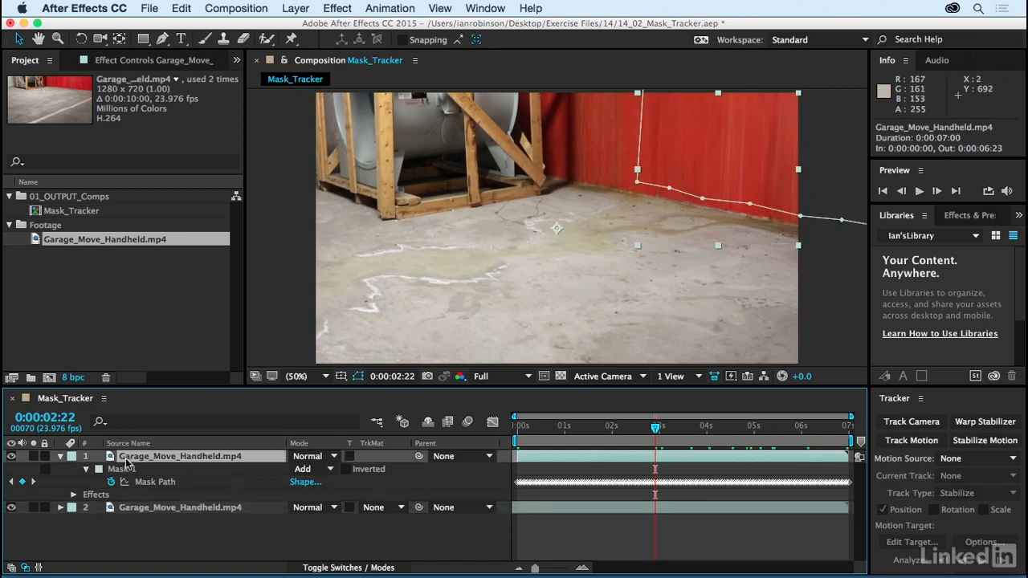
{"action": "left_click", "coordinate": [337, 8]}
{"action": "left_click", "coordinate": [353, 41]}
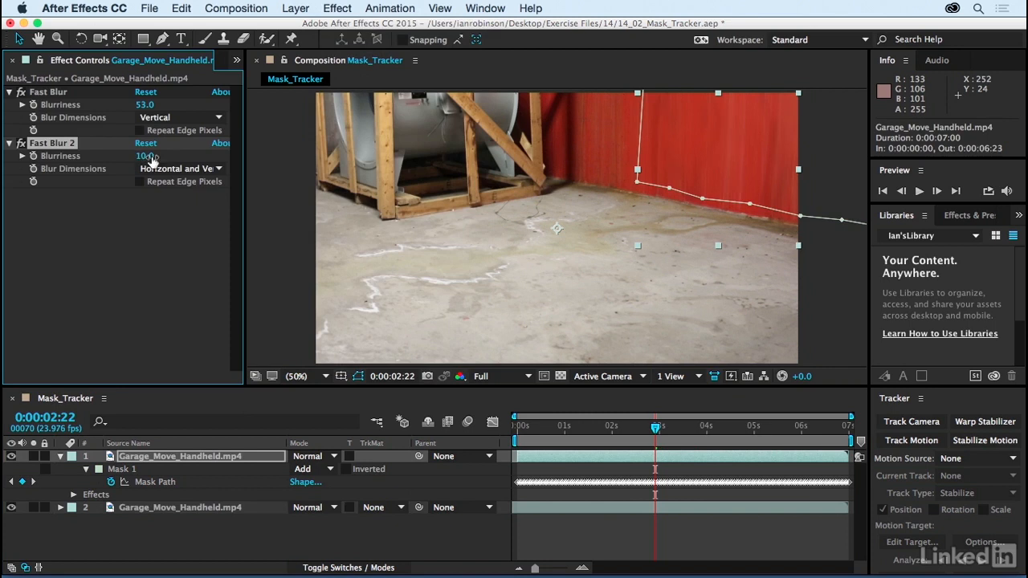
{"action": "left_click_drag", "start_coordinate": [144, 156], "coordinate": [145, 157]}
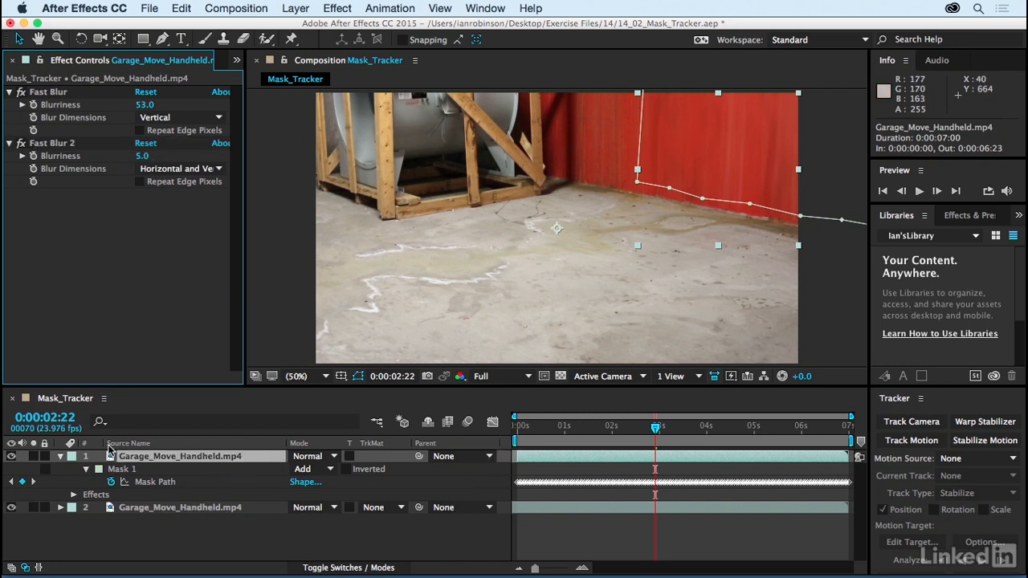
Set Mask 1's feather to 35.0 pixels on the masked layer and preview the composition.
{"action": "left_click", "coordinate": [86, 469]}
{"action": "left_click", "coordinate": [87, 469]}
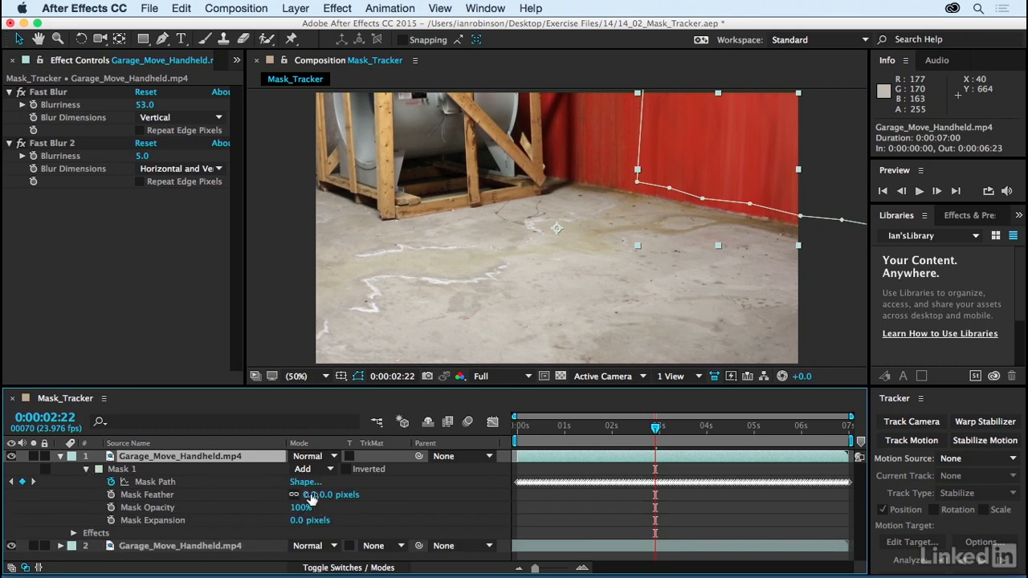
{"action": "left_click_drag", "start_coordinate": [309, 495], "coordinate": [331, 495]}
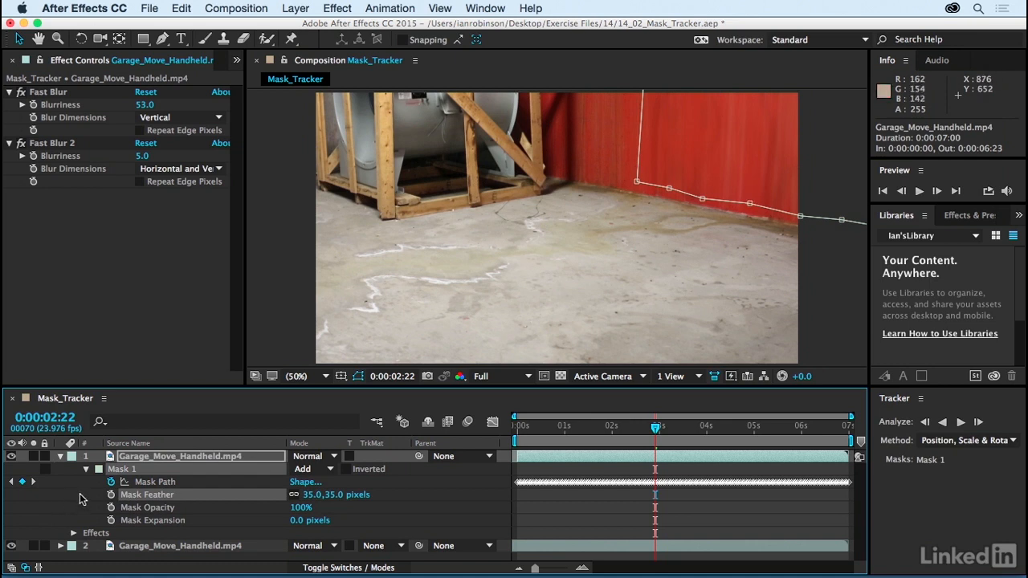
{"action": "key", "text": "space"}
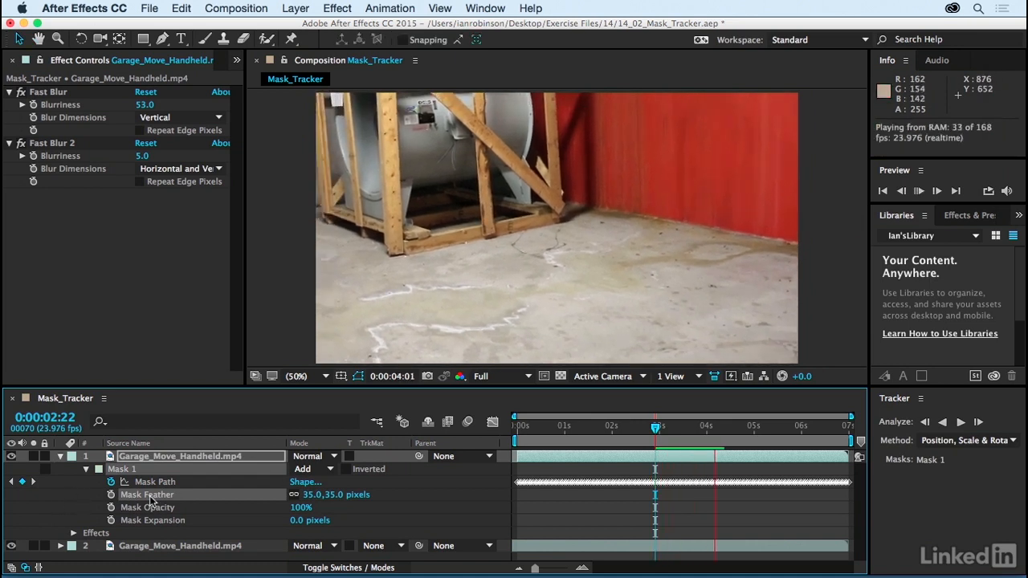